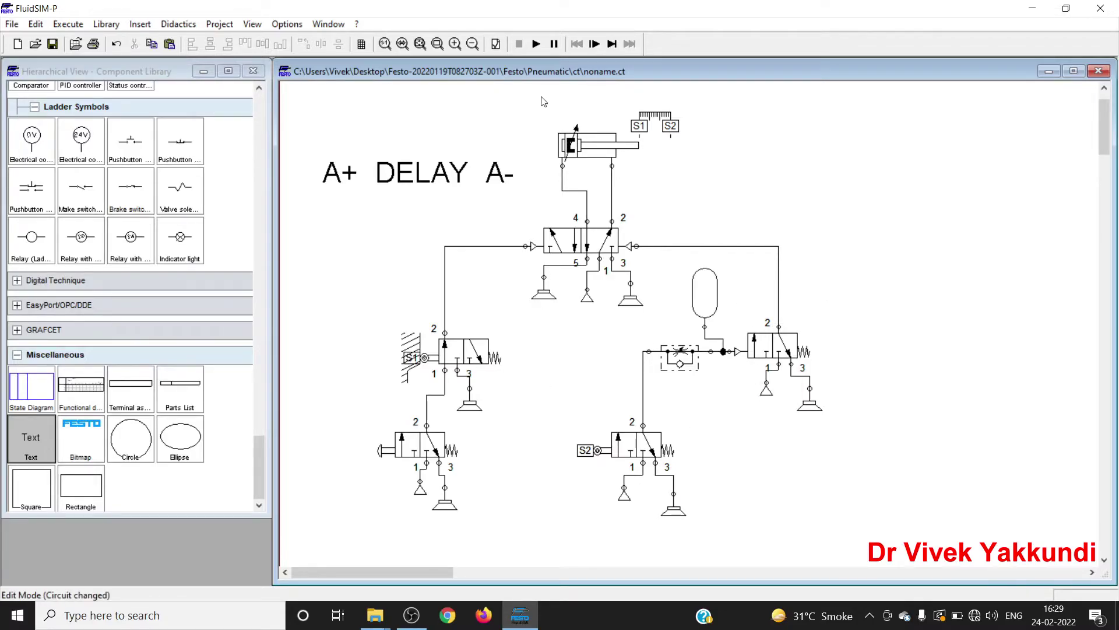
Step: Start the simulation and actuate the push-button 3/2 valve to run the A+ DELAY A- cycle
click(536, 44)
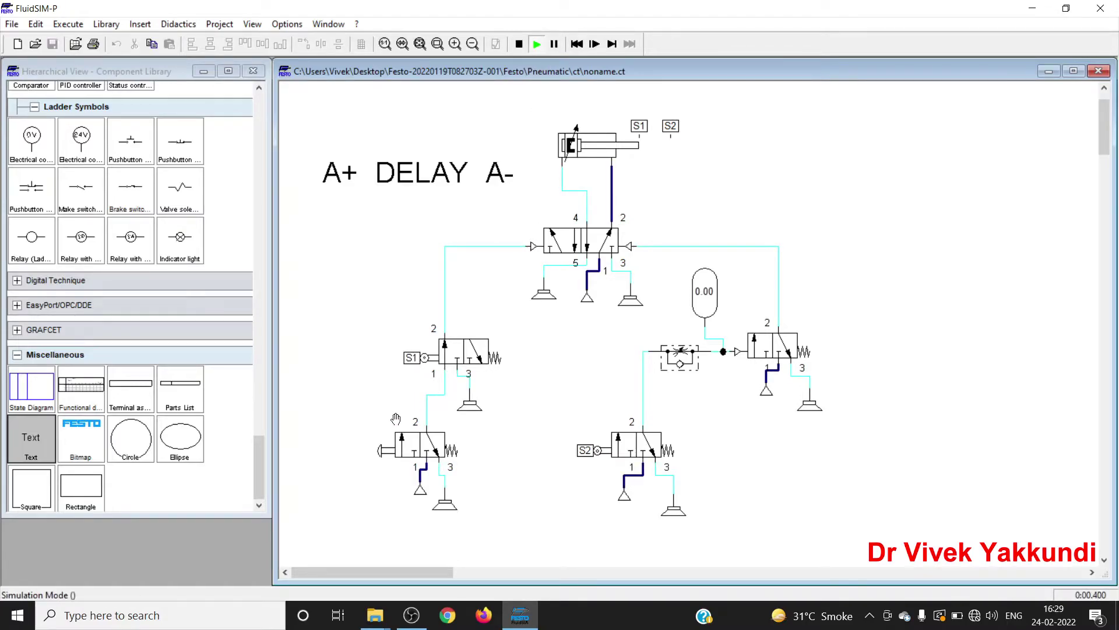
click(382, 450)
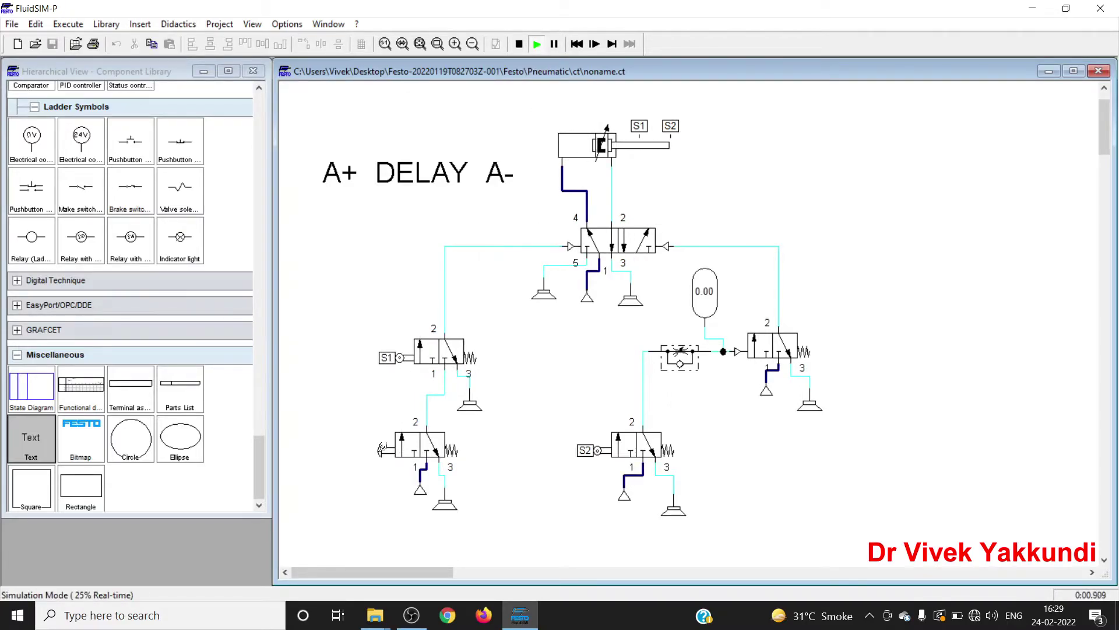